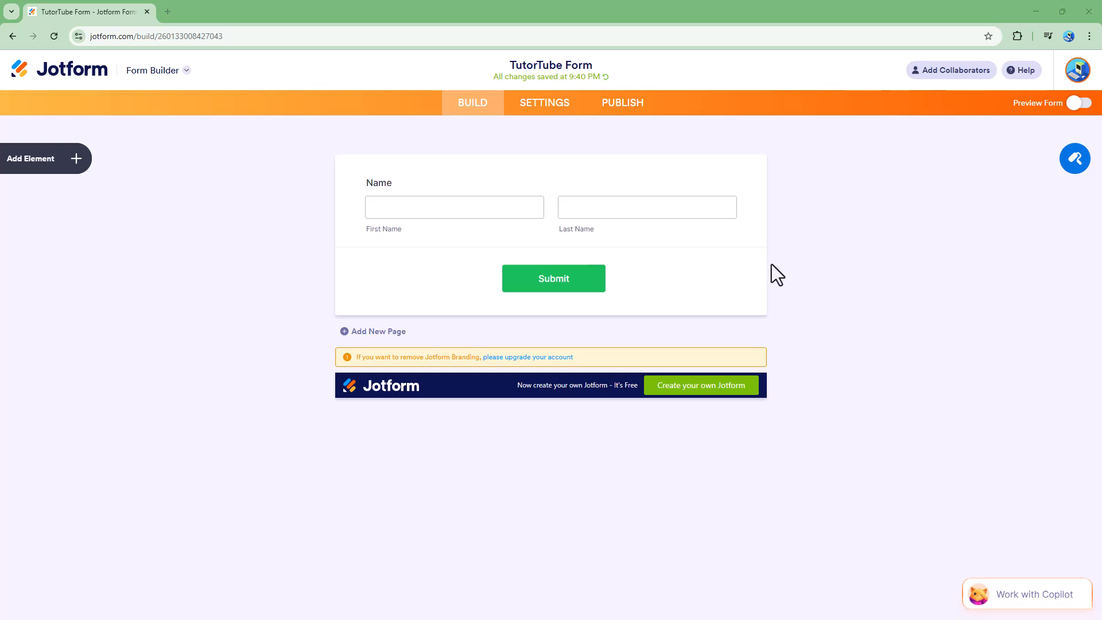
# Add a Multiple Selection widget below the Name field and try to title its question "Select your Hobbies"
pyautogui.click(25, 167)
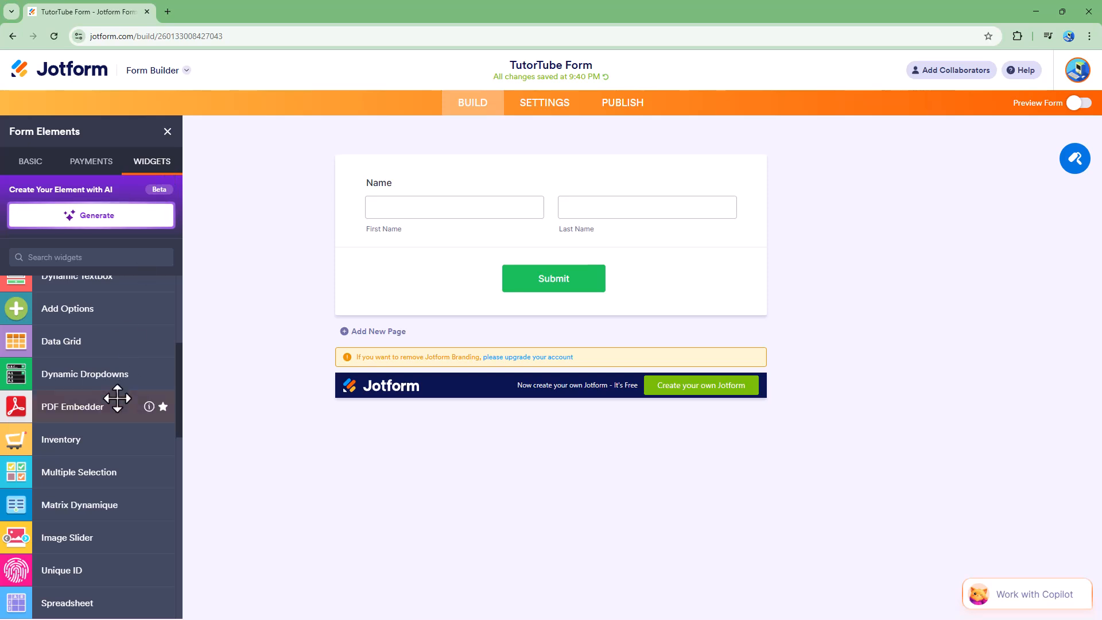
pyautogui.click(78, 477)
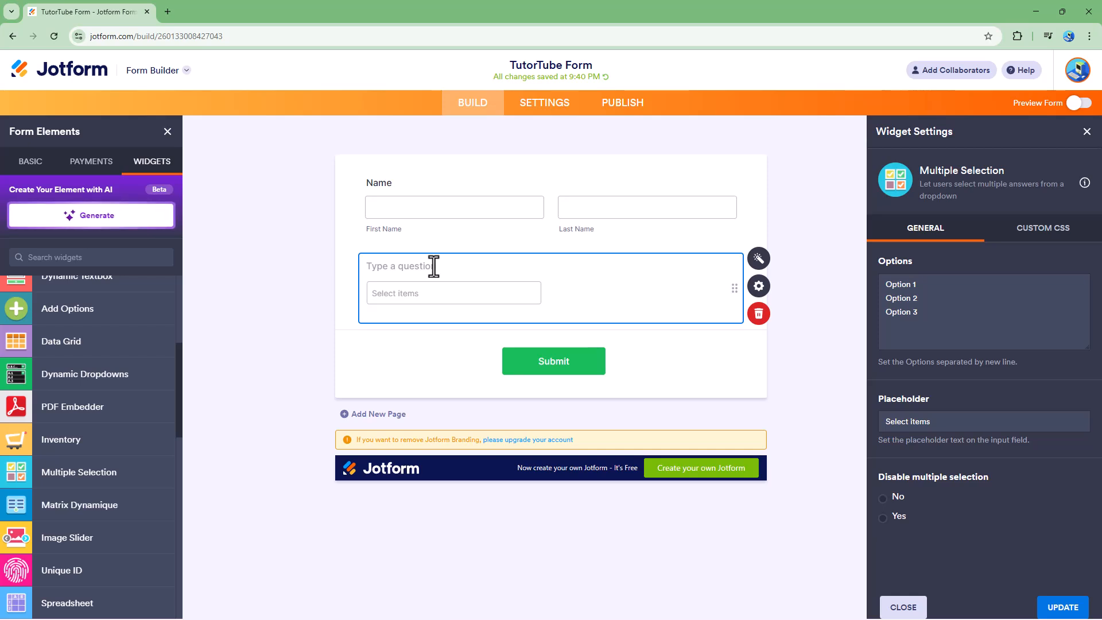
pyautogui.write('Select your Hobbies')
# Replace the widget's default options with Football, Basketball, Singing and Dancing, each on its own line
pyautogui.click(969, 315)
pyautogui.hotkey('ctrl', 'a')
pyautogui.write('Football')
pyautogui.press('Return')
pyautogui.write('Basket')
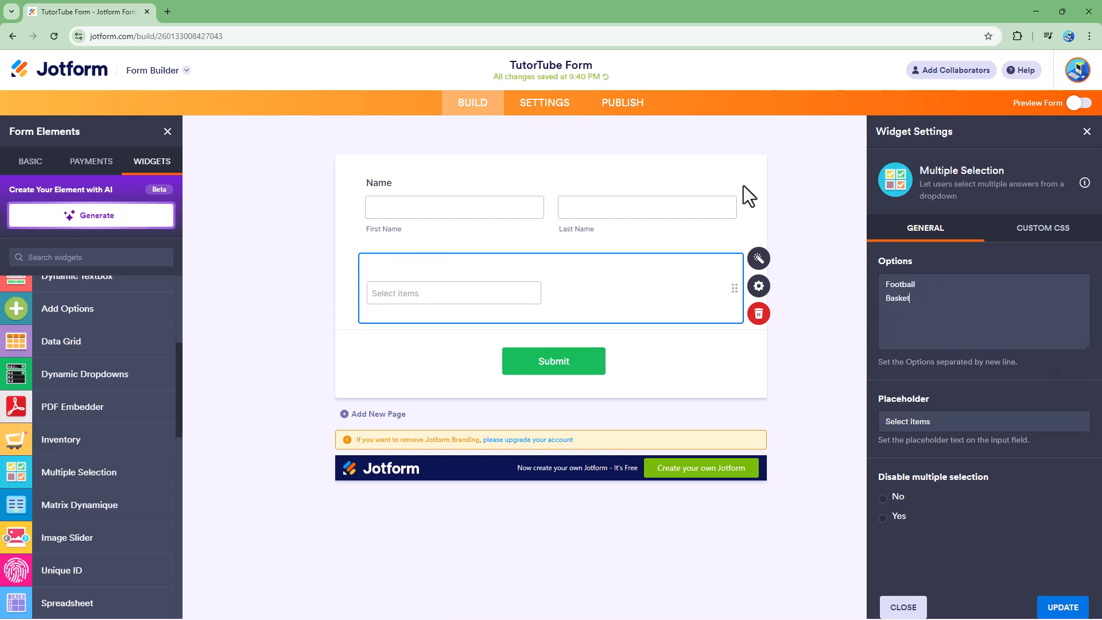
pyautogui.write('ba')
pyautogui.write('ll Singin')
pyautogui.write('g')
pyautogui.press('Return')
pyautogui.write('Dancing')
# Add Video Games, Travelling, Skating and Others to the options list, correcting the spelling of Travelling
pyautogui.press('Return')
pyautogui.write('V')
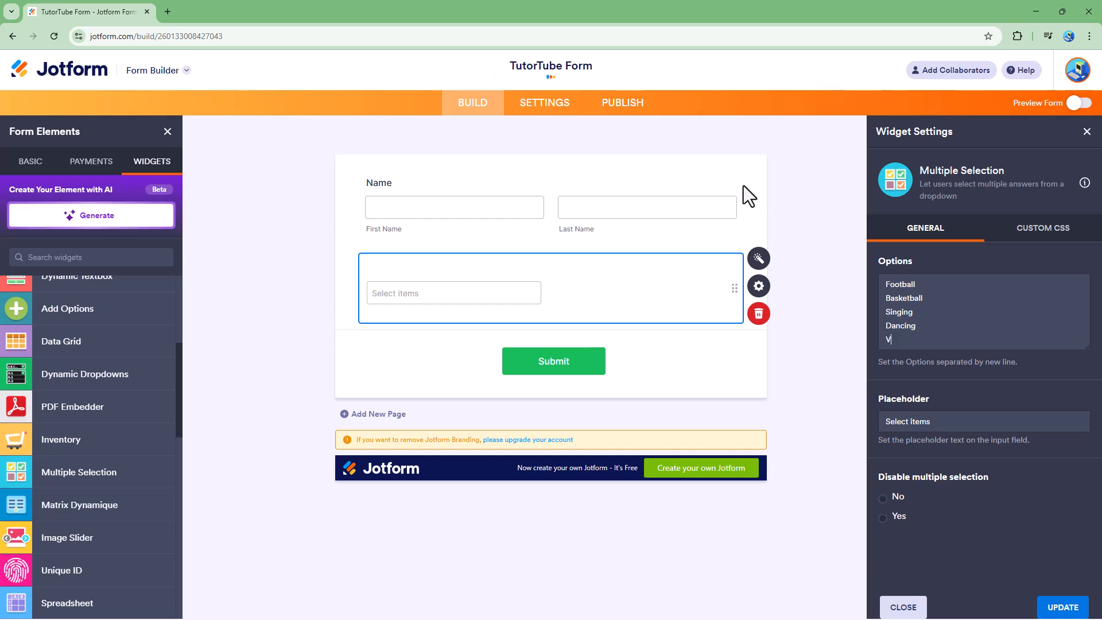
pyautogui.write('ideo Games')
pyautogui.press('Return')
pyautogui.write('Tavelling')
pyautogui.press('Return')
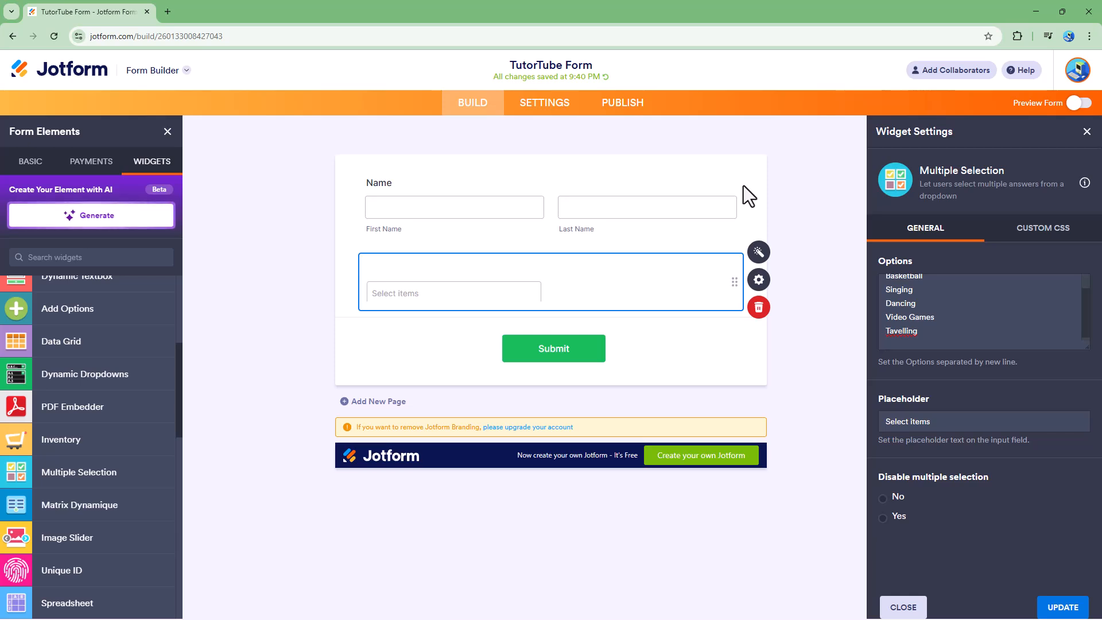
pyautogui.write('Skating')
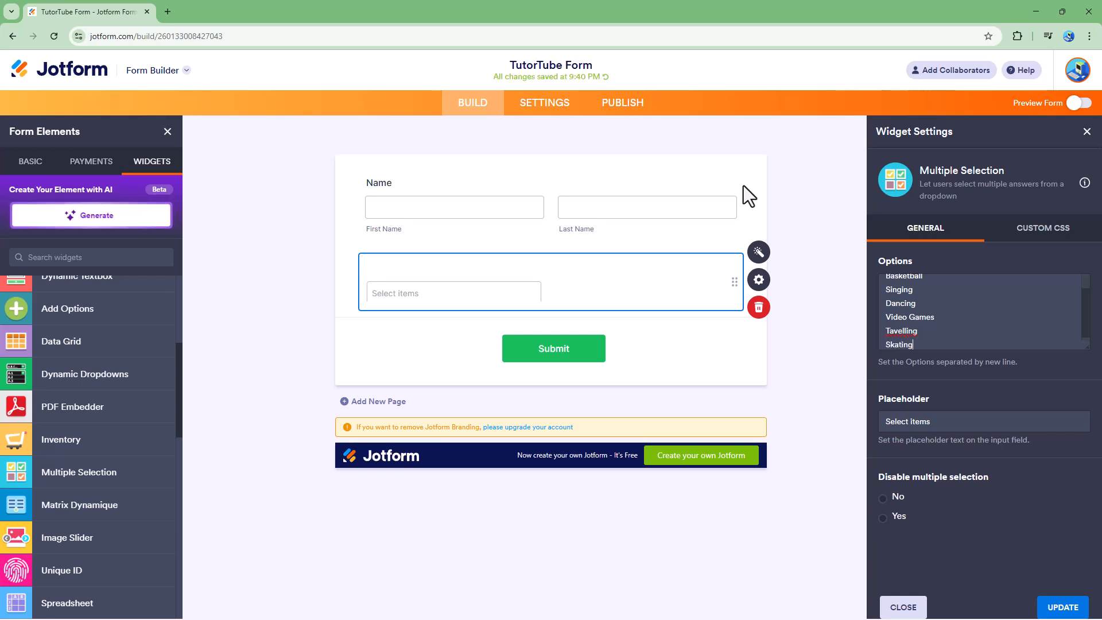
pyautogui.press('Return')
pyautogui.write('Others')
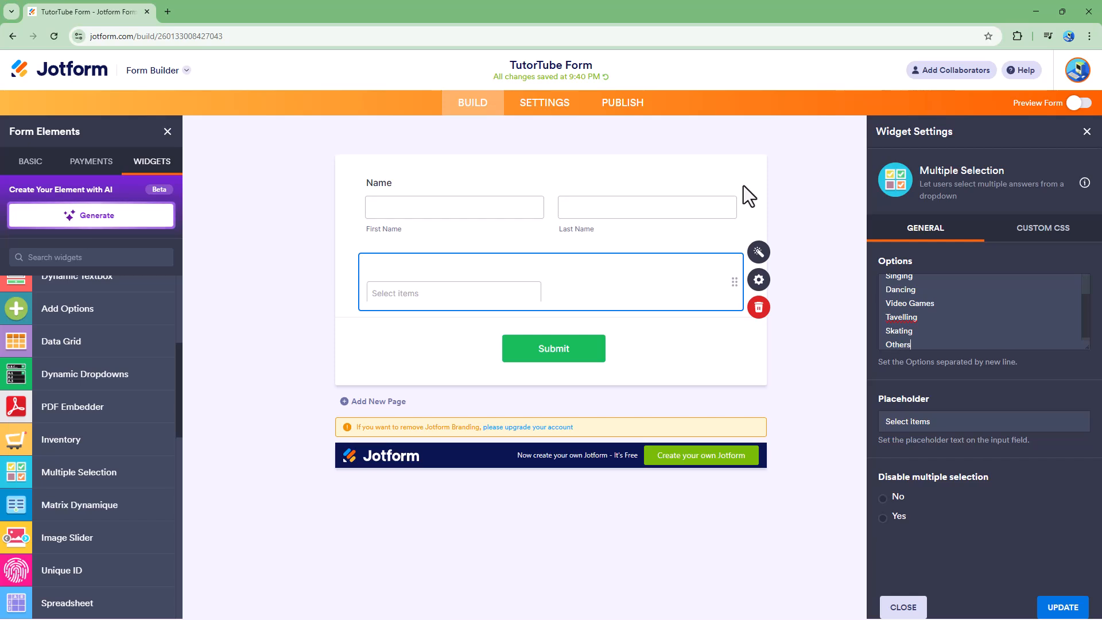
pyautogui.rightClick(902, 319)
pyautogui.click(846, 338)
# Change the widget's placeholder to "Select Hobbvies" and set Disable multiple selection to No
pyautogui.moveTo(966, 430); pyautogui.dragTo(807, 421)
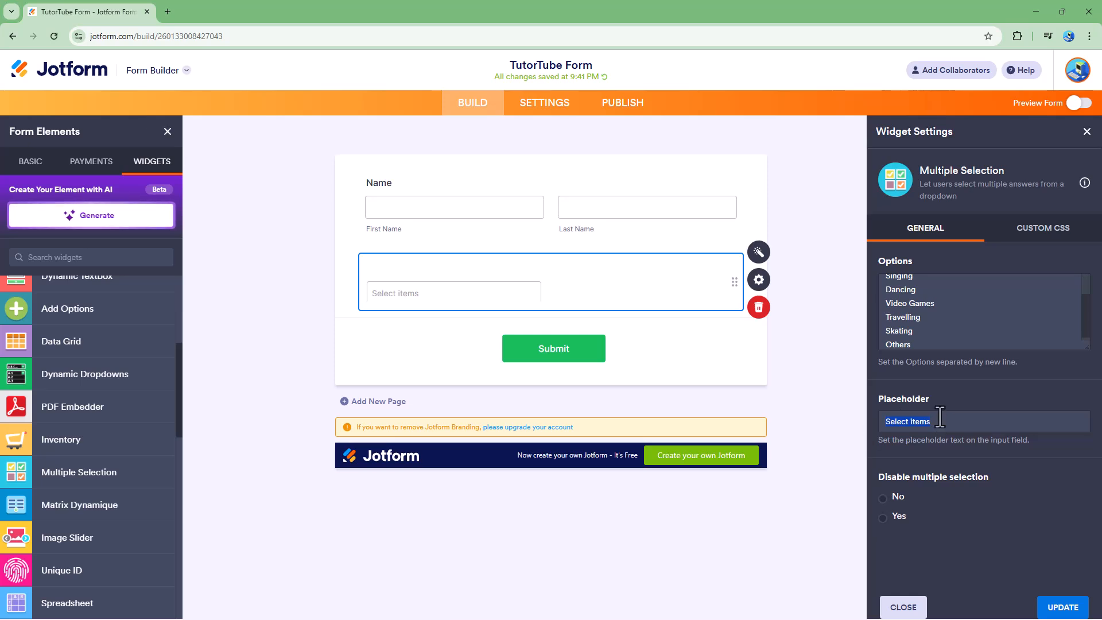
pyautogui.press('BackSpace')
pyautogui.press('BackSpace')
pyautogui.press('BackSpace')
pyautogui.press('BackSpace')
pyautogui.press('BackSpace')
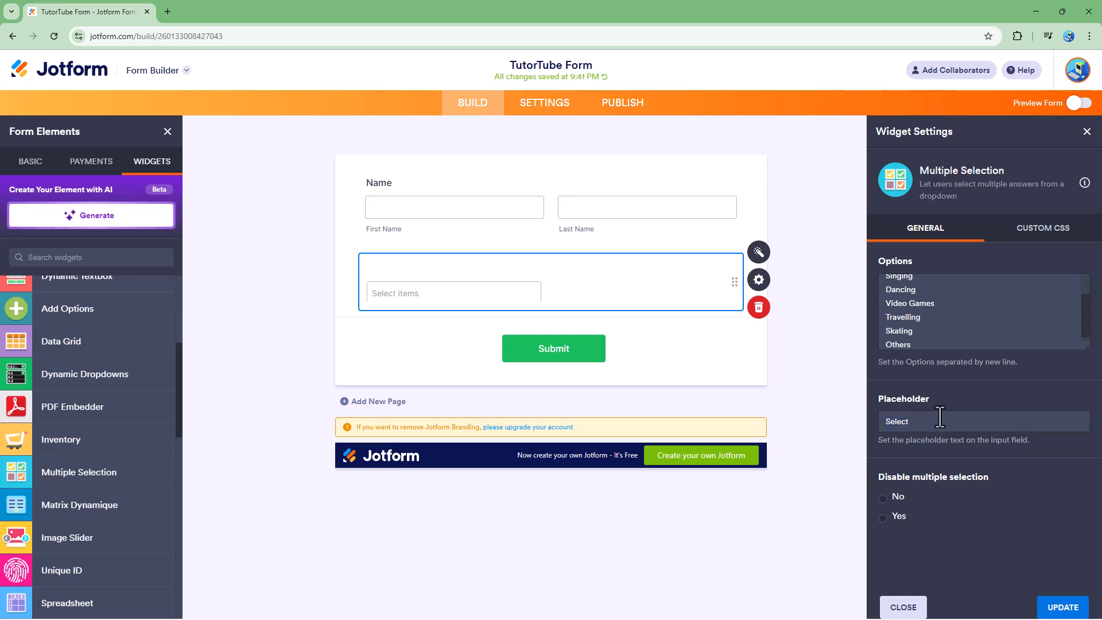
pyautogui.write('Hobbies')
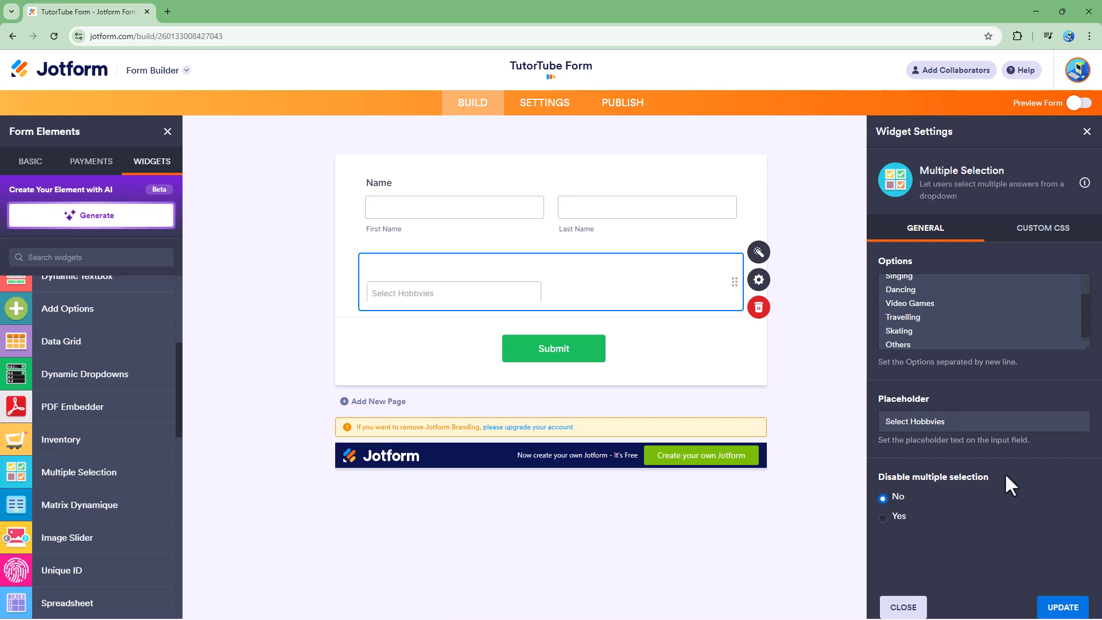
# Check the widget's Custom CSS settings and save the updated widget settings
pyautogui.click(1023, 233)
pyautogui.click(922, 237)
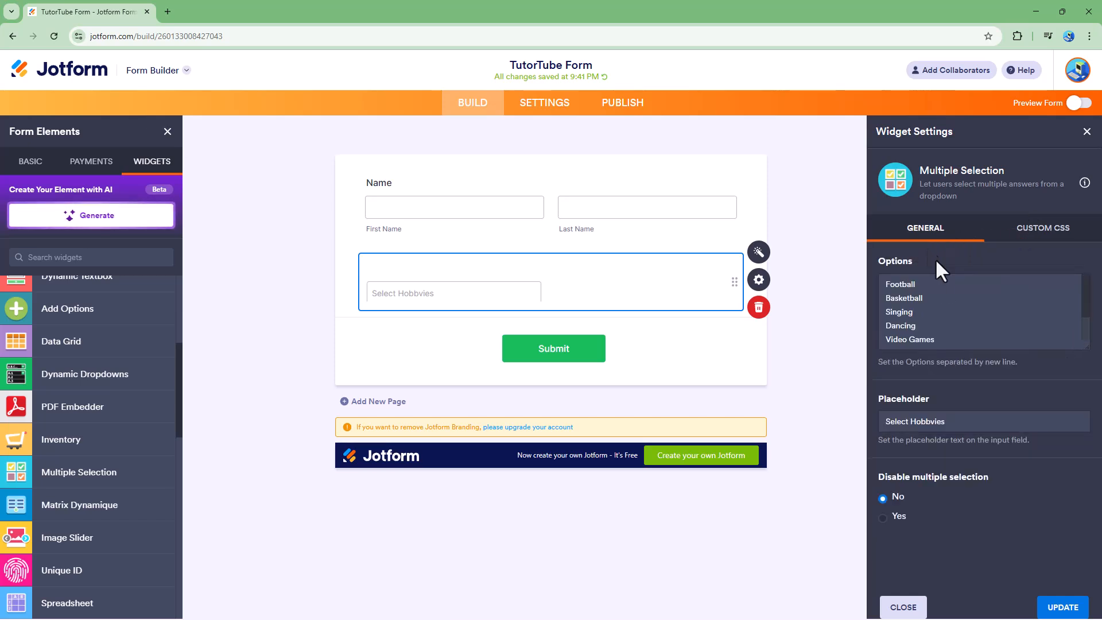
pyautogui.click(1062, 609)
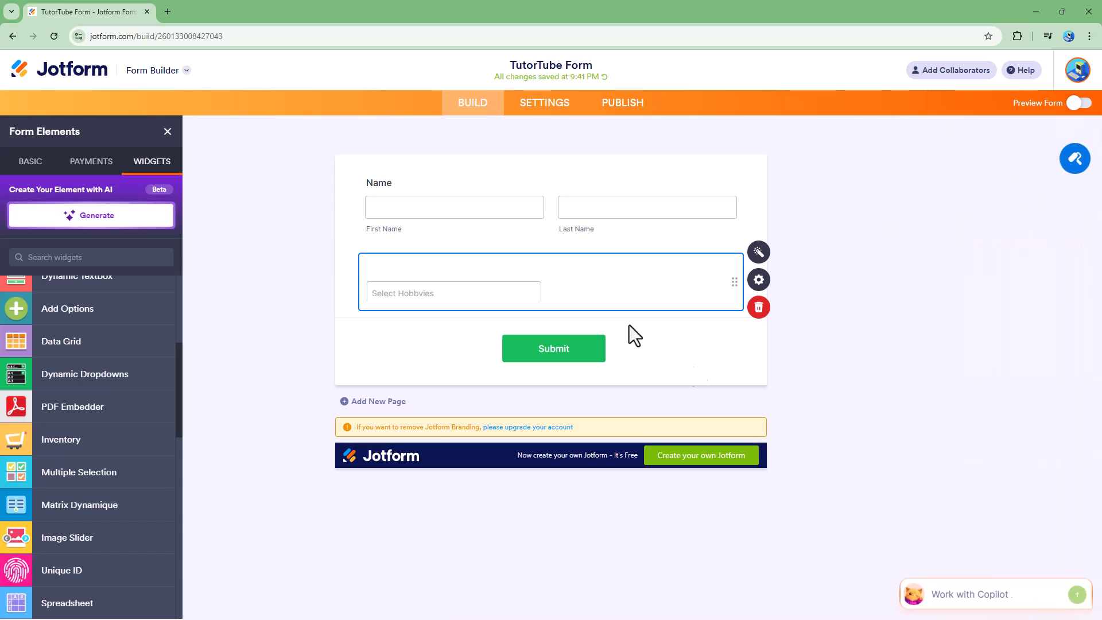
# Title the multiple selection question "Select your Hobbies" and open its properties
pyautogui.write('S')
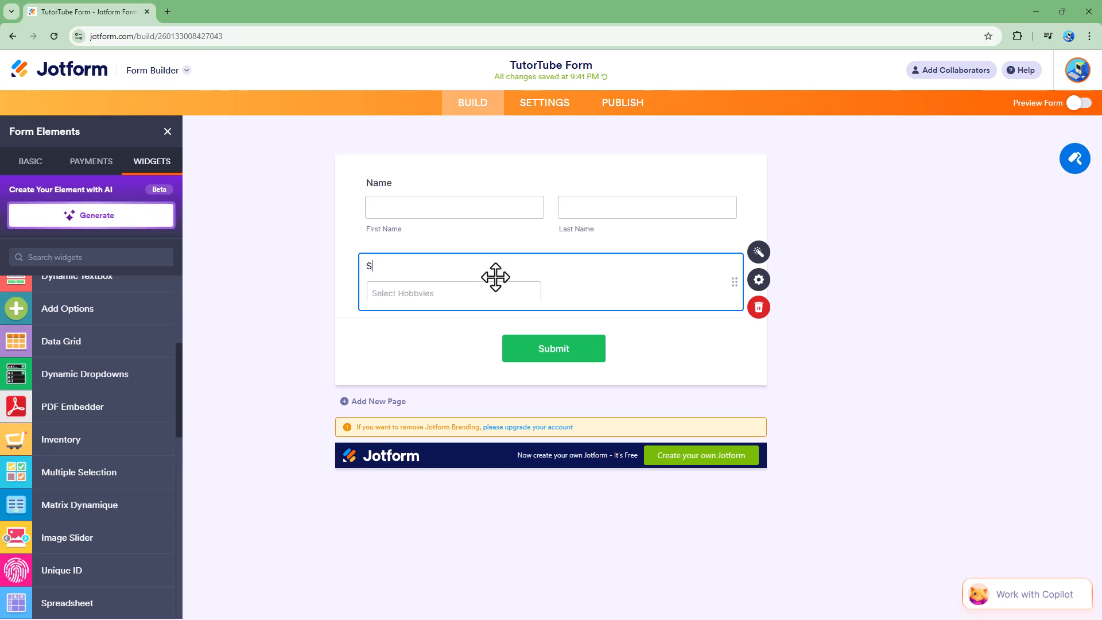
pyautogui.write('elect your Hobbioe')
pyautogui.press('BackSpace')
pyautogui.press('BackSpace')
pyautogui.write('es')
pyautogui.click(759, 280)
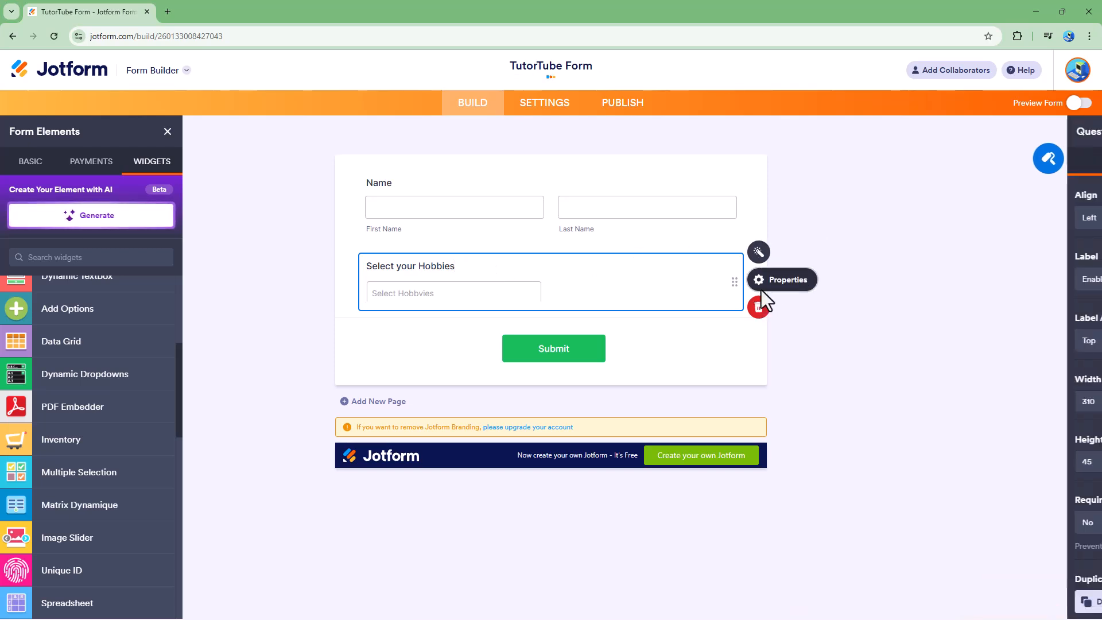
# Try a different alignment for the hobbies question and return it to Left
pyautogui.click(964, 218)
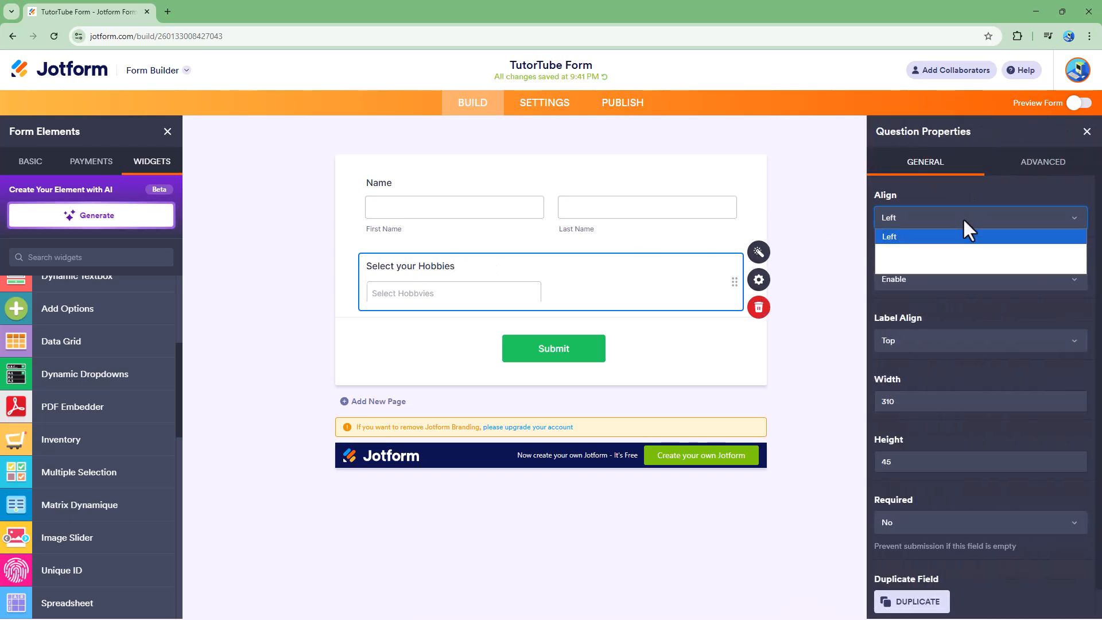
pyautogui.click(937, 251)
pyautogui.click(932, 219)
pyautogui.click(921, 237)
pyautogui.click(920, 228)
pyautogui.click(916, 241)
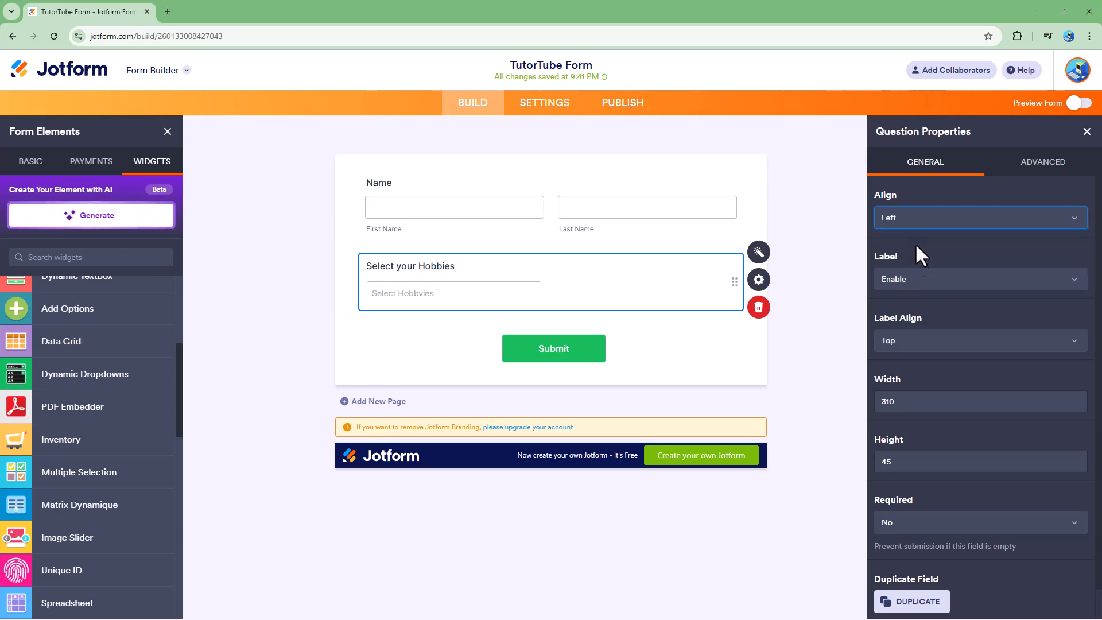
# Disable the hobbies question's label and enable it again
pyautogui.click(933, 280)
pyautogui.click(921, 296)
pyautogui.click(907, 274)
pyautogui.click(902, 309)
# Try the different label alignments on the hobbies question and set Label Align to Right
pyautogui.click(966, 342)
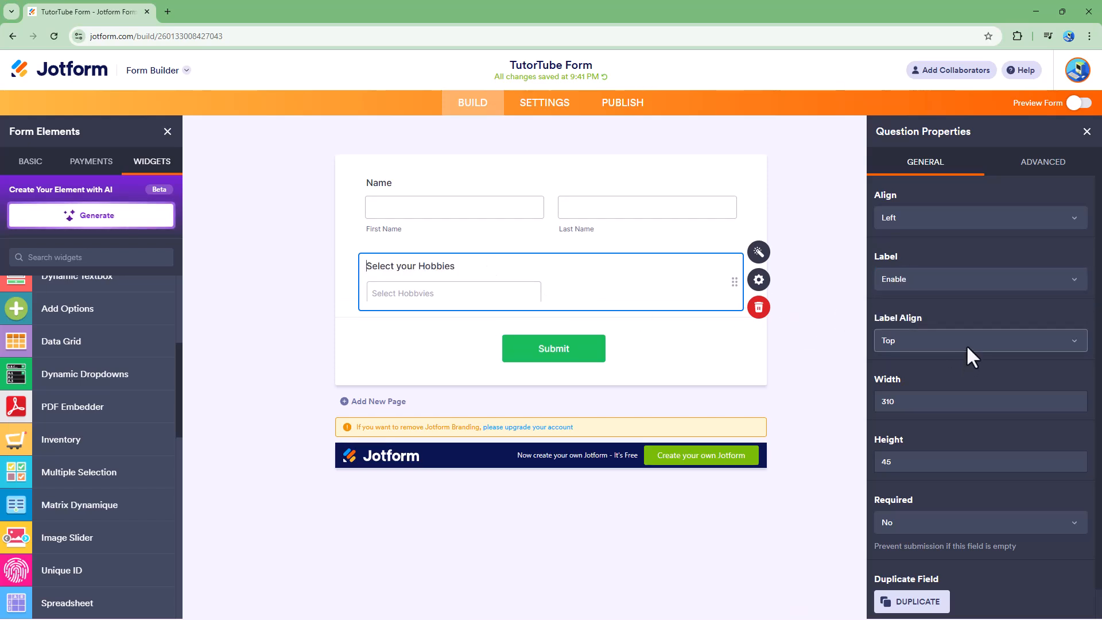
pyautogui.click(945, 373)
pyautogui.click(941, 339)
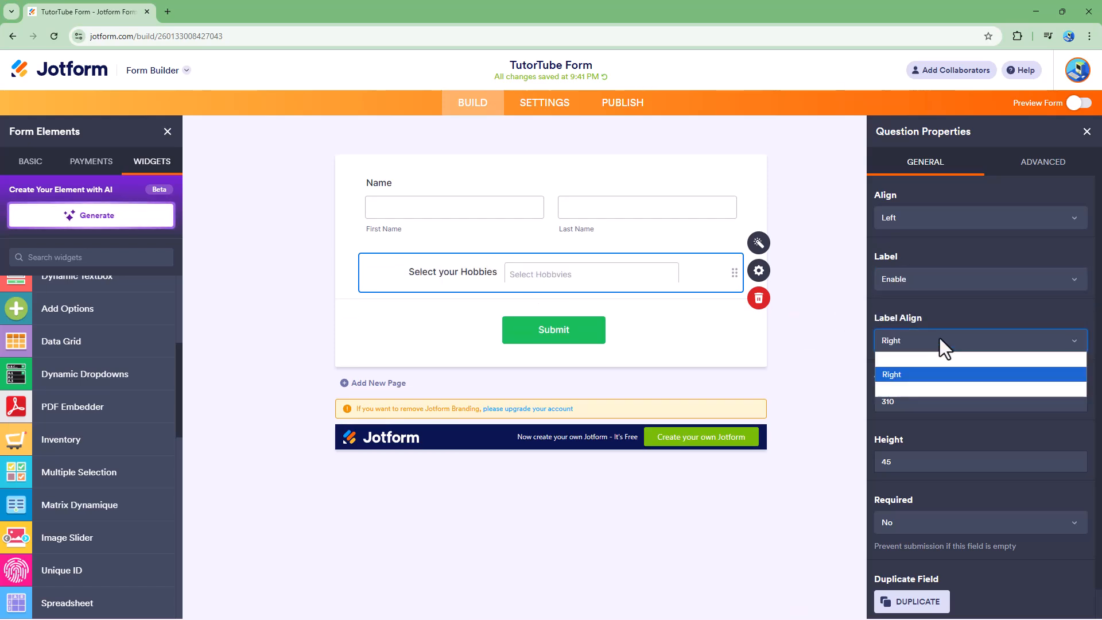
pyautogui.click(916, 361)
pyautogui.click(915, 346)
pyautogui.click(914, 372)
pyautogui.click(915, 347)
pyautogui.click(913, 361)
pyautogui.click(914, 347)
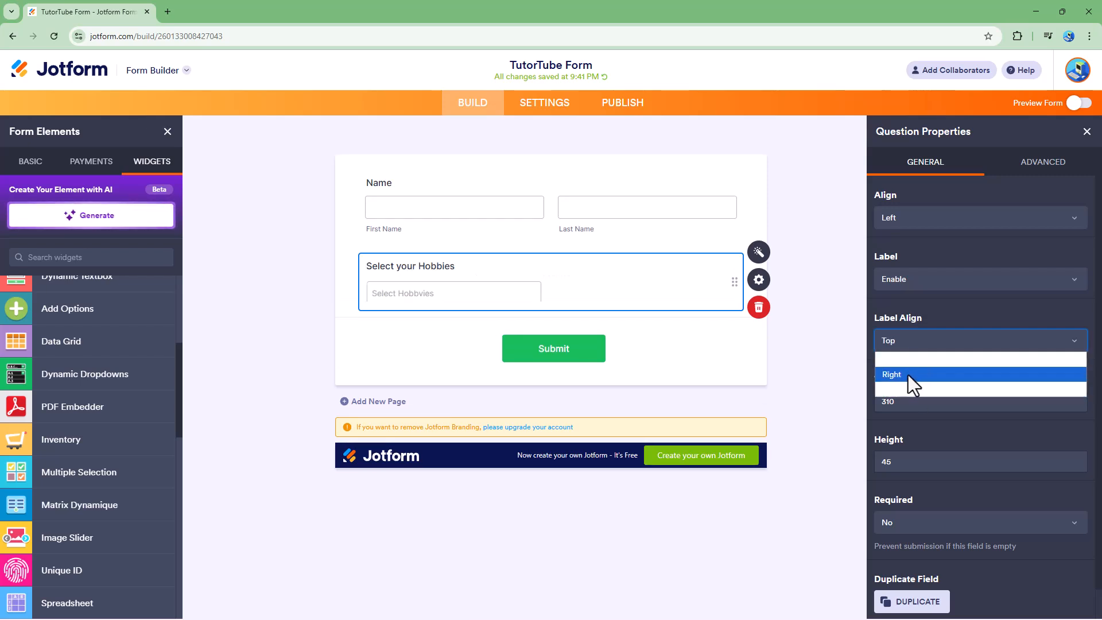
pyautogui.click(907, 373)
# Set the hobbies question's width to 300 and its height to 60
pyautogui.click(915, 401)
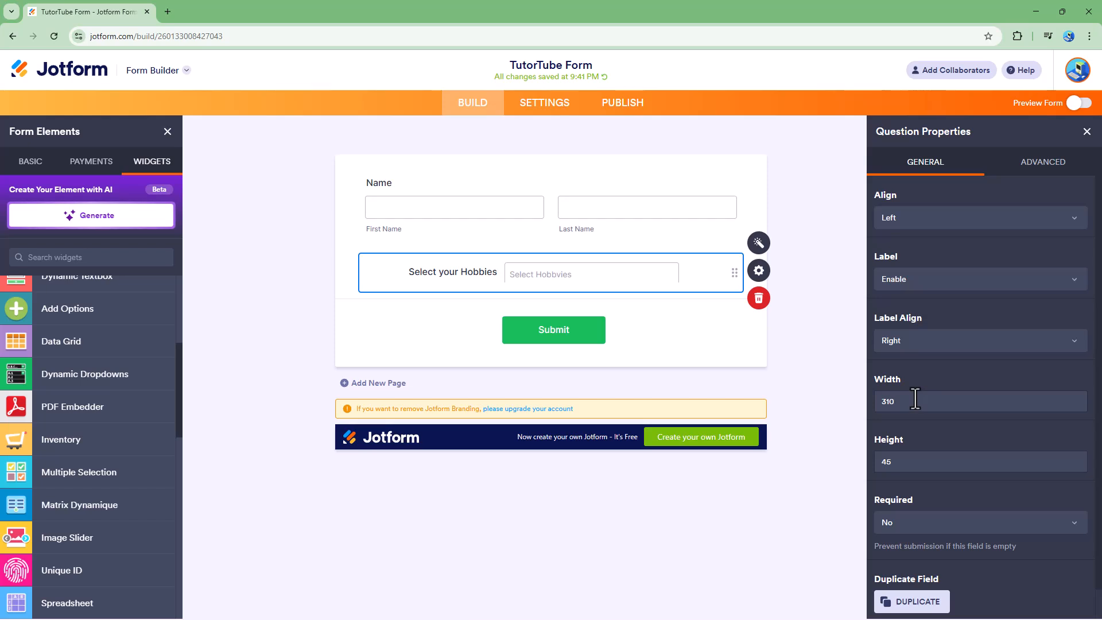
pyautogui.press('BackSpace')
pyautogui.press('BackSpace')
pyautogui.write('00')
pyautogui.click(919, 464)
pyautogui.press('BackSpace')
pyautogui.press('BackSpace')
pyautogui.write('60')
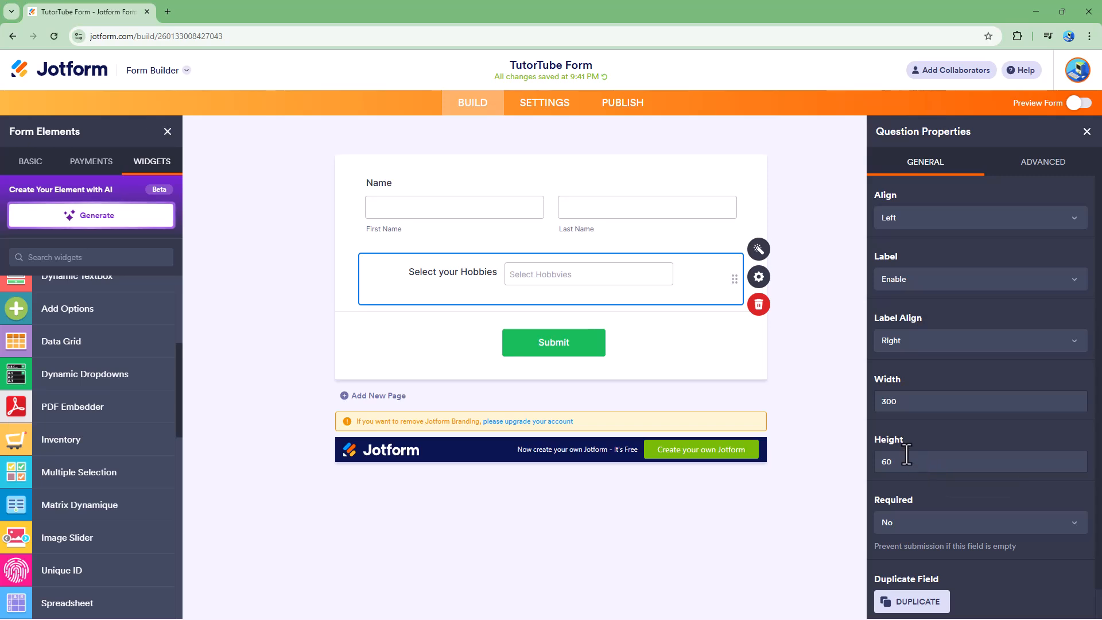
# Make the hobbies question required and set Required back to No
pyautogui.click(912, 520)
pyautogui.click(914, 556)
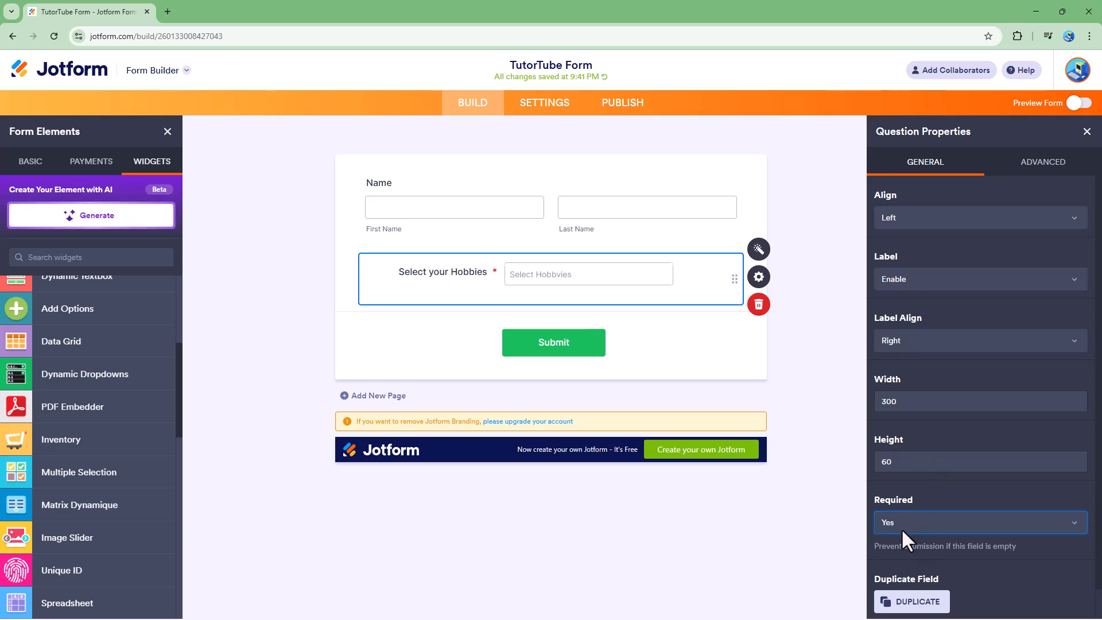
pyautogui.click(902, 525)
pyautogui.click(898, 540)
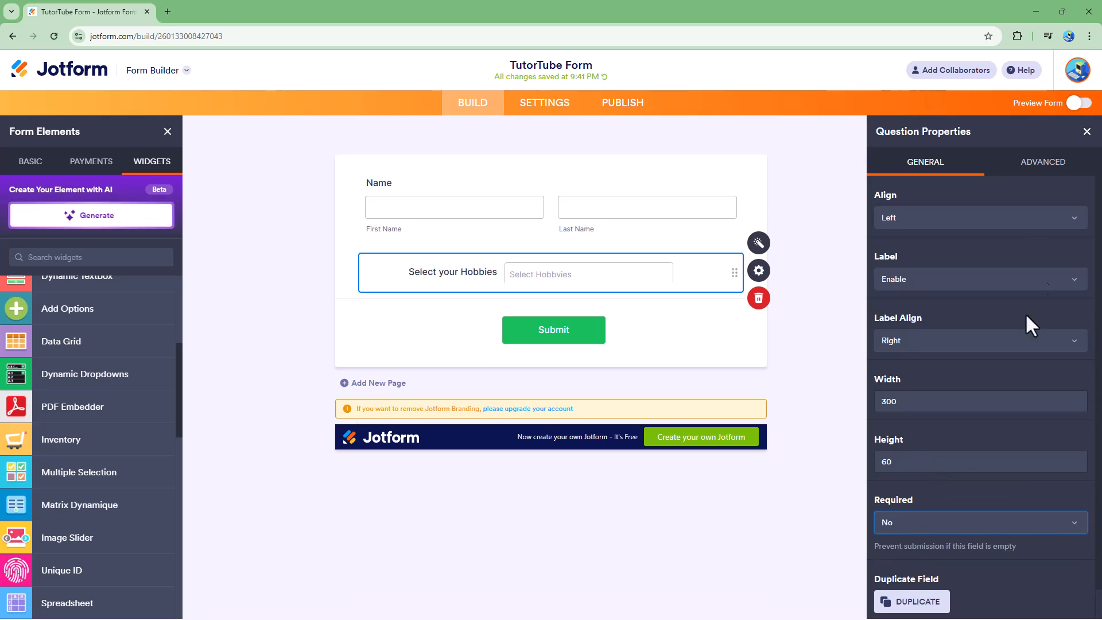
# Try the Shrink and Move to a new line options on the hobbies question, switching both off again
pyautogui.click(1031, 165)
pyautogui.click(890, 339)
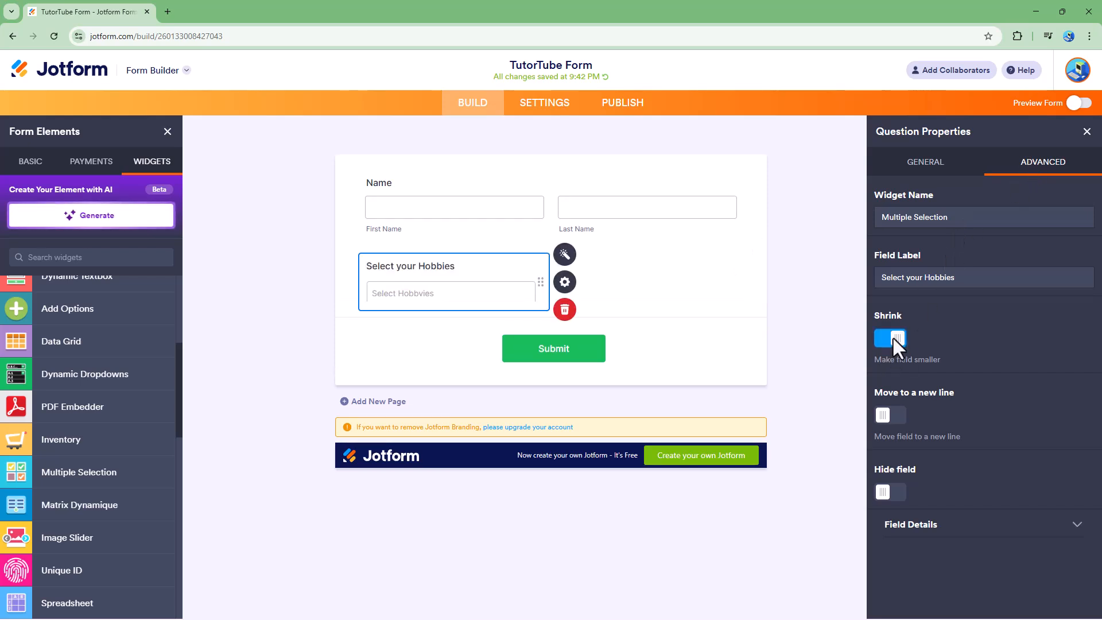
pyautogui.click(887, 170)
pyautogui.click(1037, 167)
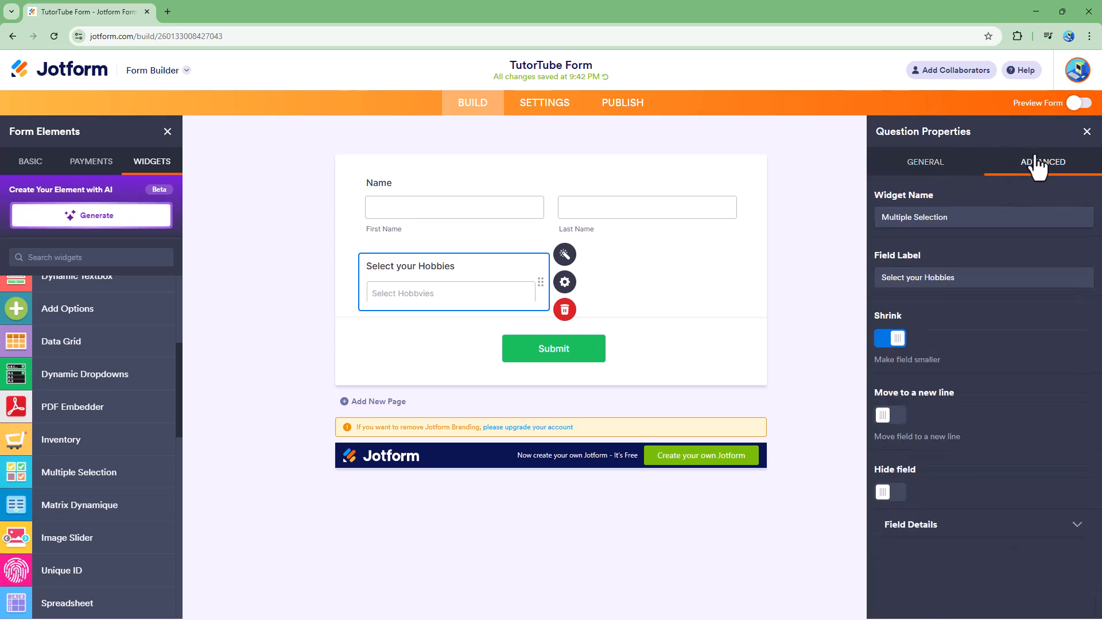
pyautogui.click(891, 339)
pyautogui.click(889, 414)
pyautogui.click(890, 414)
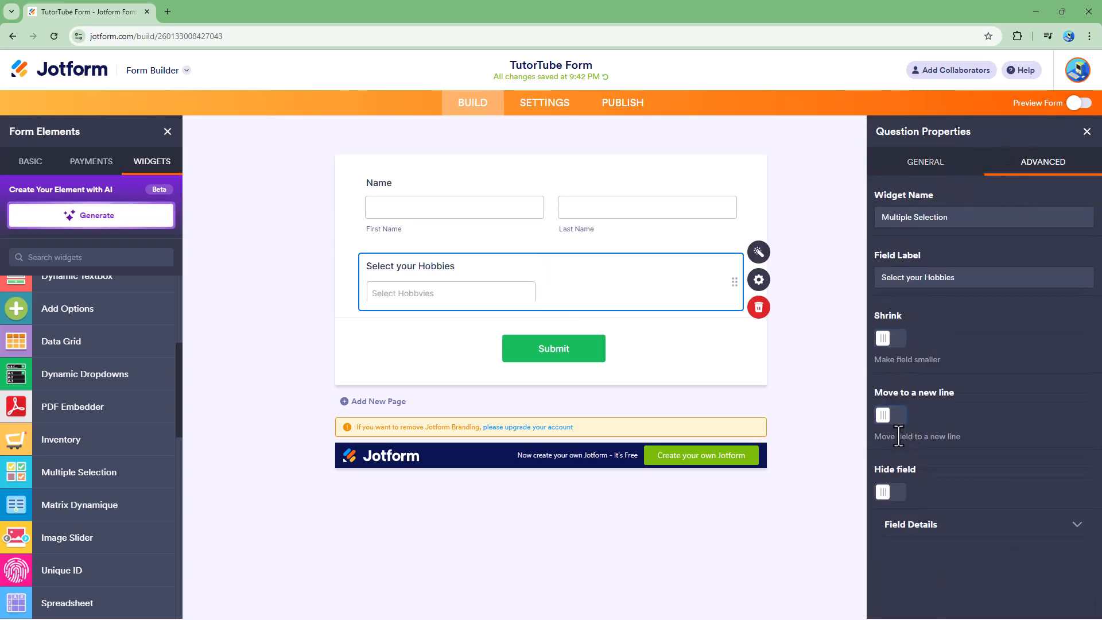
# Turn on Shrink for the hobbies question and duplicate the field
pyautogui.click(889, 338)
pyautogui.click(891, 339)
pyautogui.click(890, 340)
pyautogui.click(1043, 162)
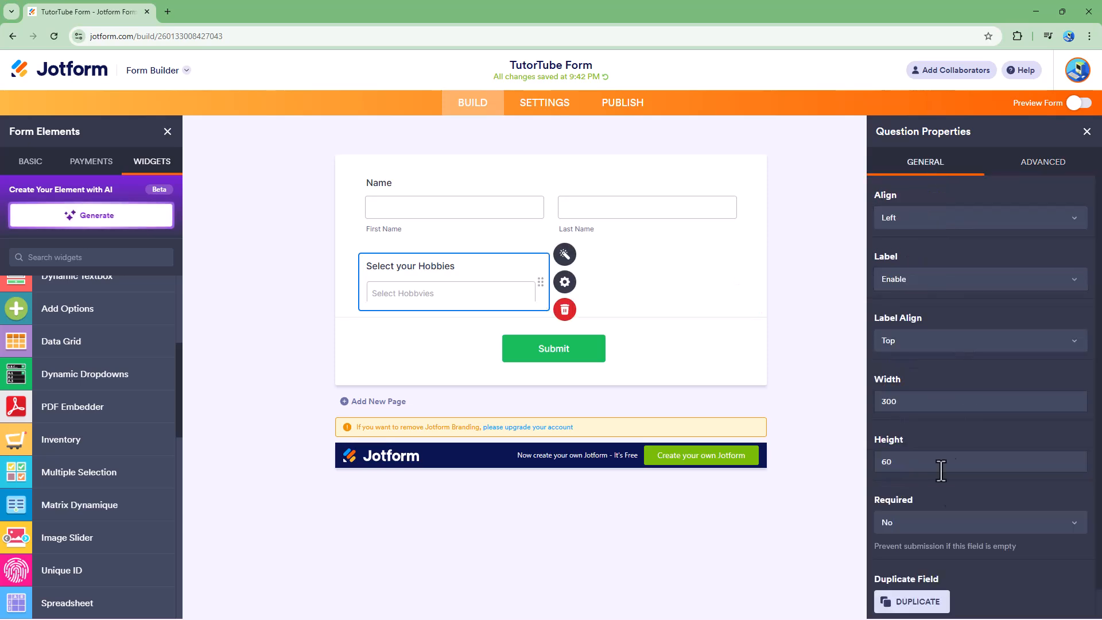
pyautogui.click(918, 600)
# Move the duplicated hobbies field to a new line and hide it, and expand its field details
pyautogui.click(1036, 163)
pyautogui.click(889, 415)
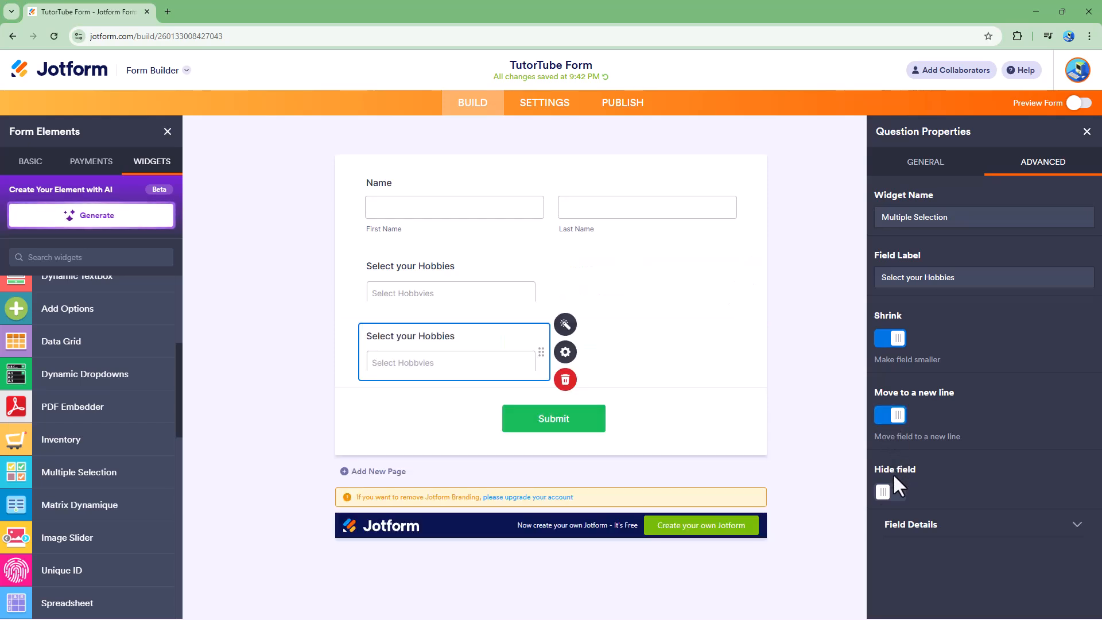
pyautogui.click(889, 492)
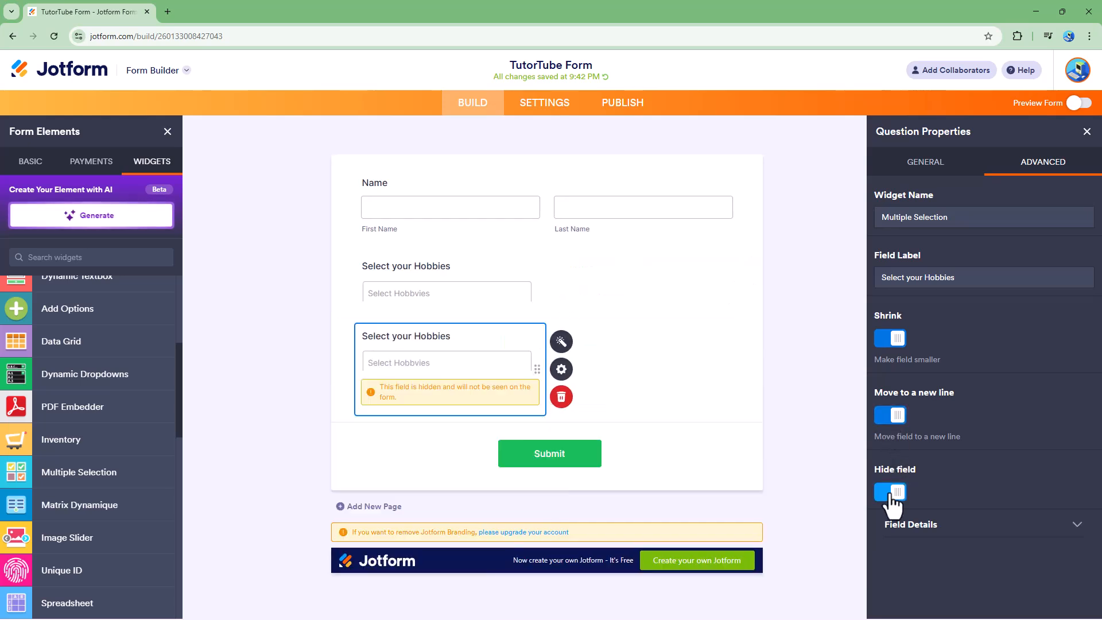
pyautogui.click(974, 519)
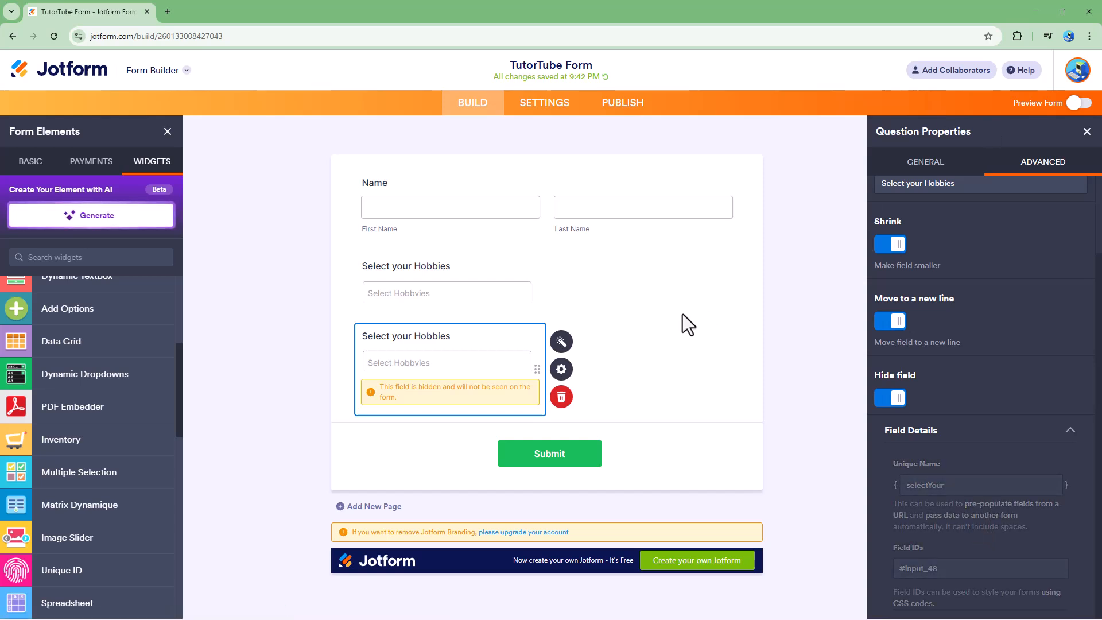
# Delete the duplicated hobbies field and turn off Shrink for the original question
pyautogui.click(562, 405)
pyautogui.click(637, 428)
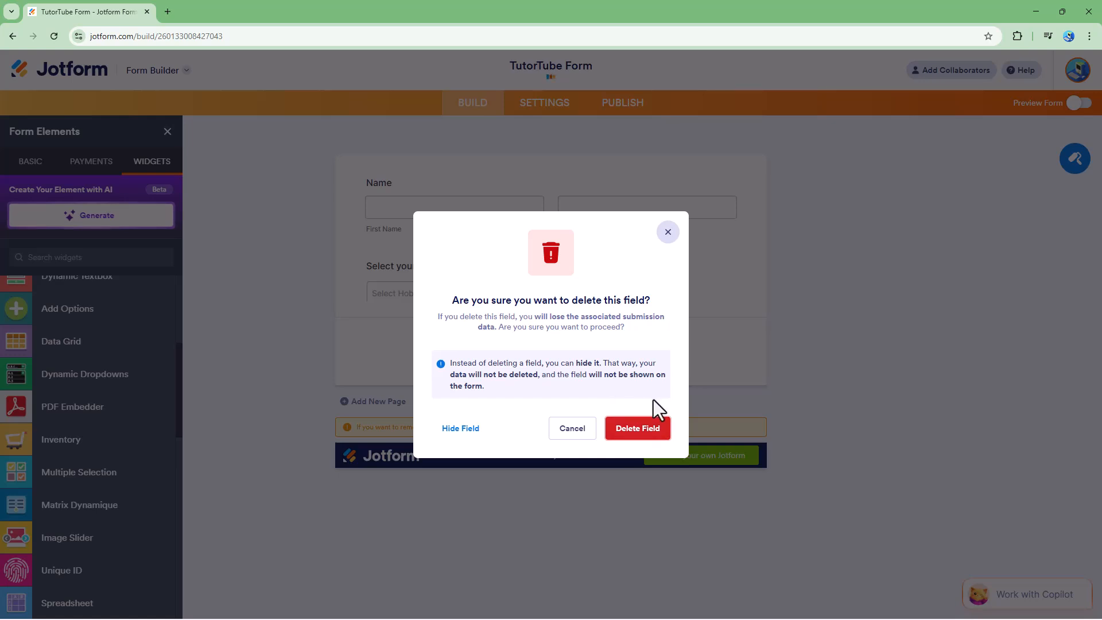
pyautogui.click(483, 305)
pyautogui.click(564, 281)
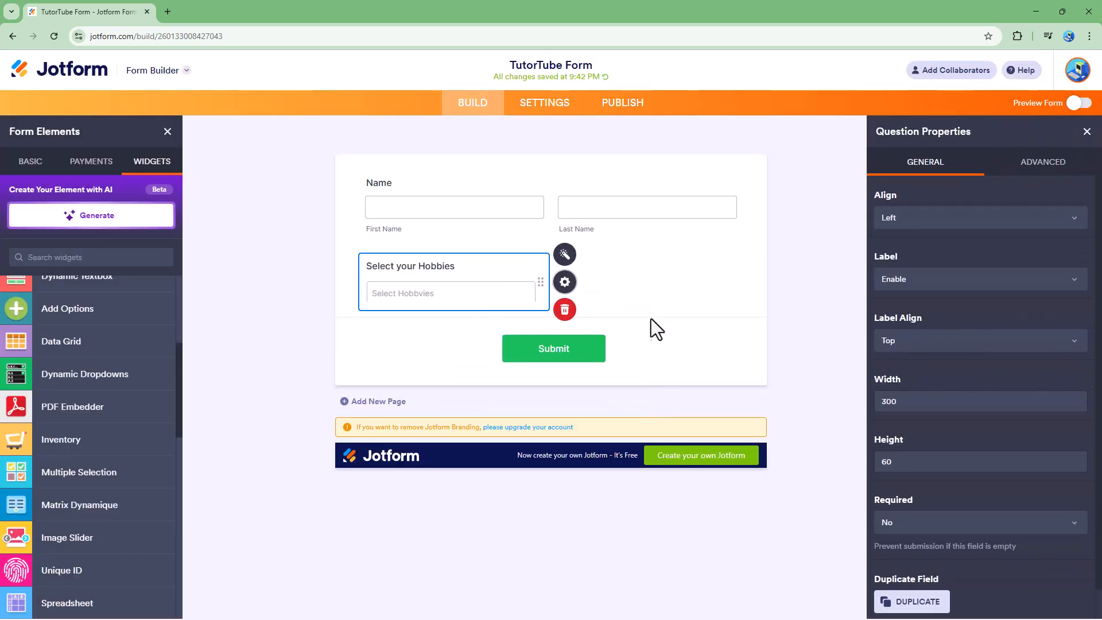
pyautogui.click(1042, 162)
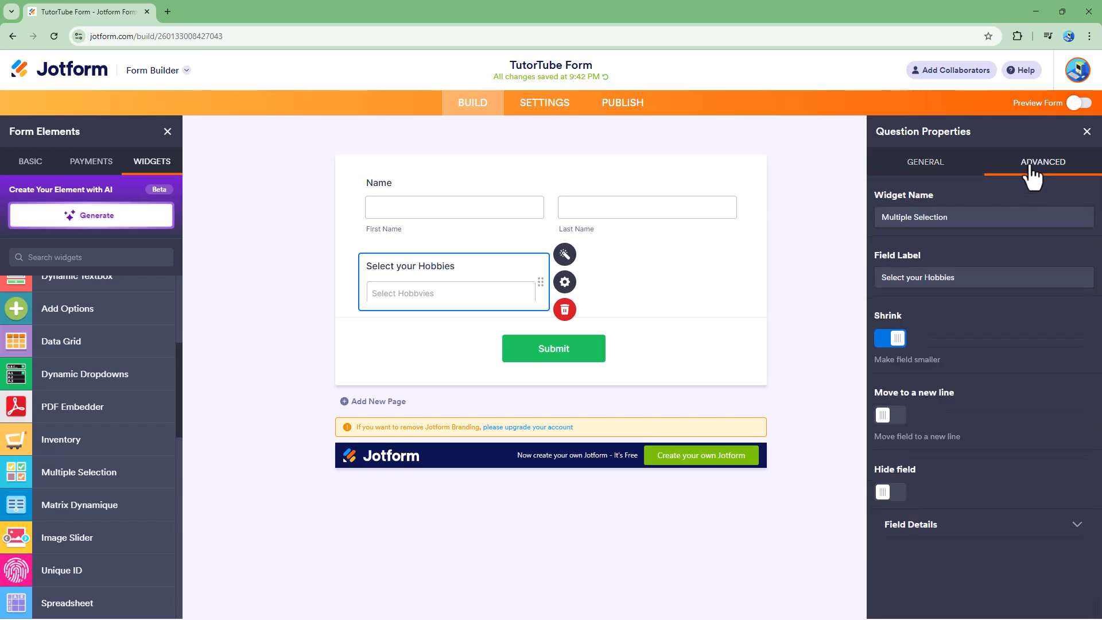
pyautogui.click(898, 339)
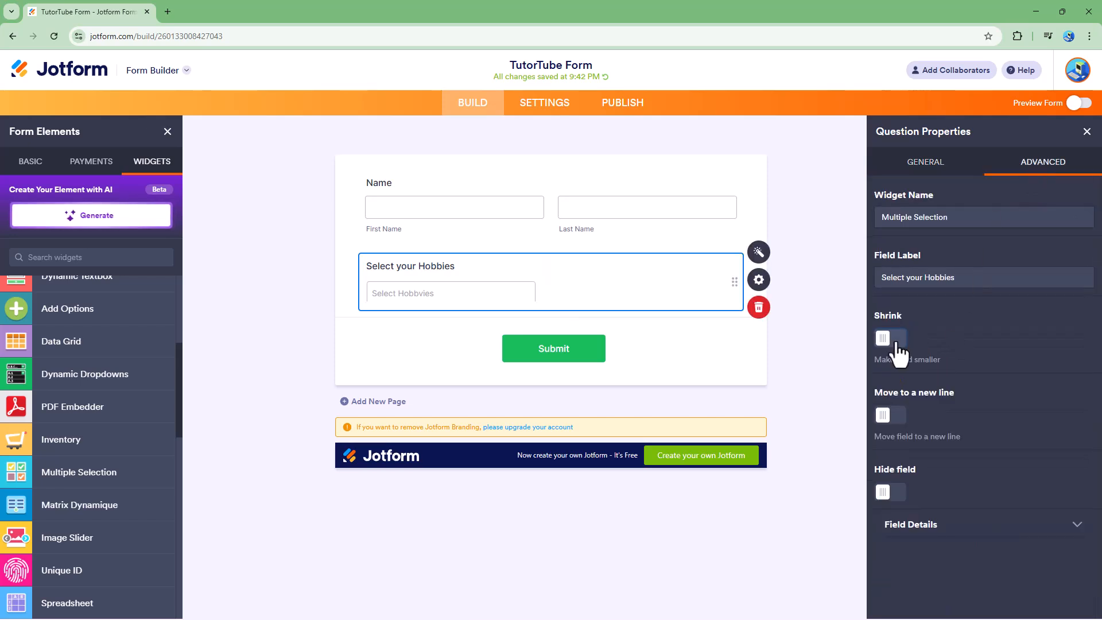
# Set the label alignment of the hobbies question to Right in its general properties
pyautogui.click(925, 162)
pyautogui.click(946, 281)
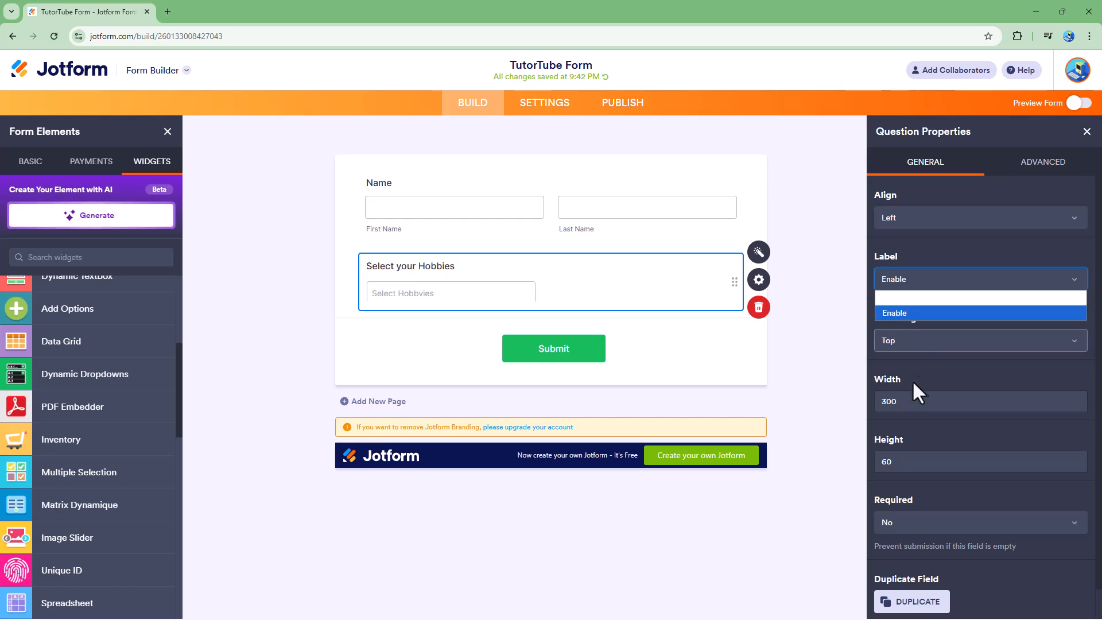
pyautogui.click(931, 343)
pyautogui.click(916, 381)
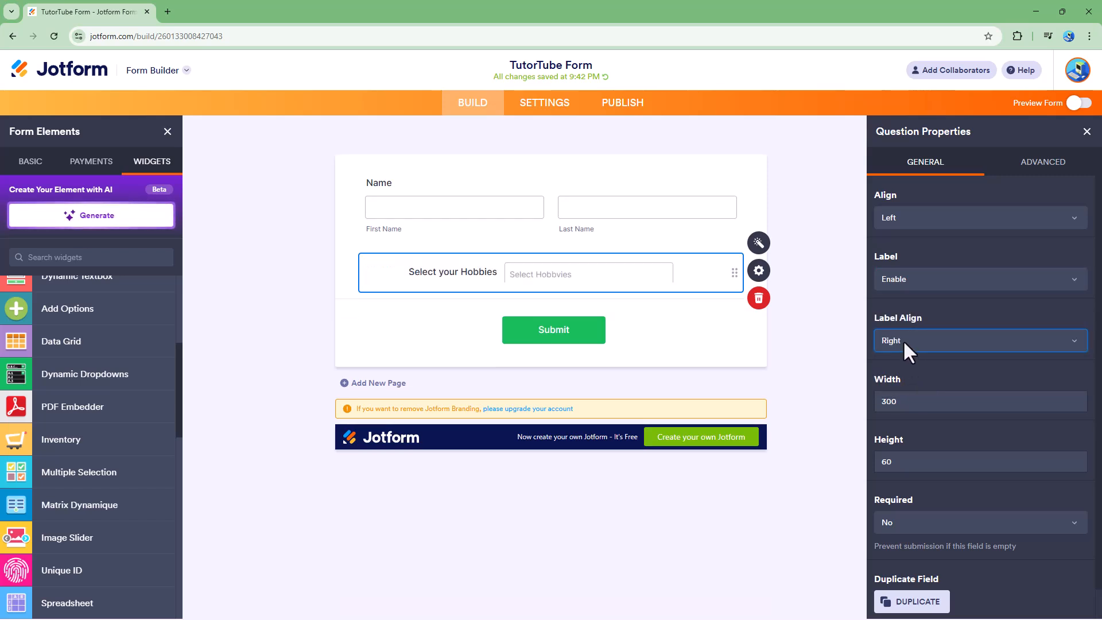
# Preview the form and select Basketball, Video Games, Skating, Singing, Travelling and Football as hobbies
pyautogui.click(1082, 103)
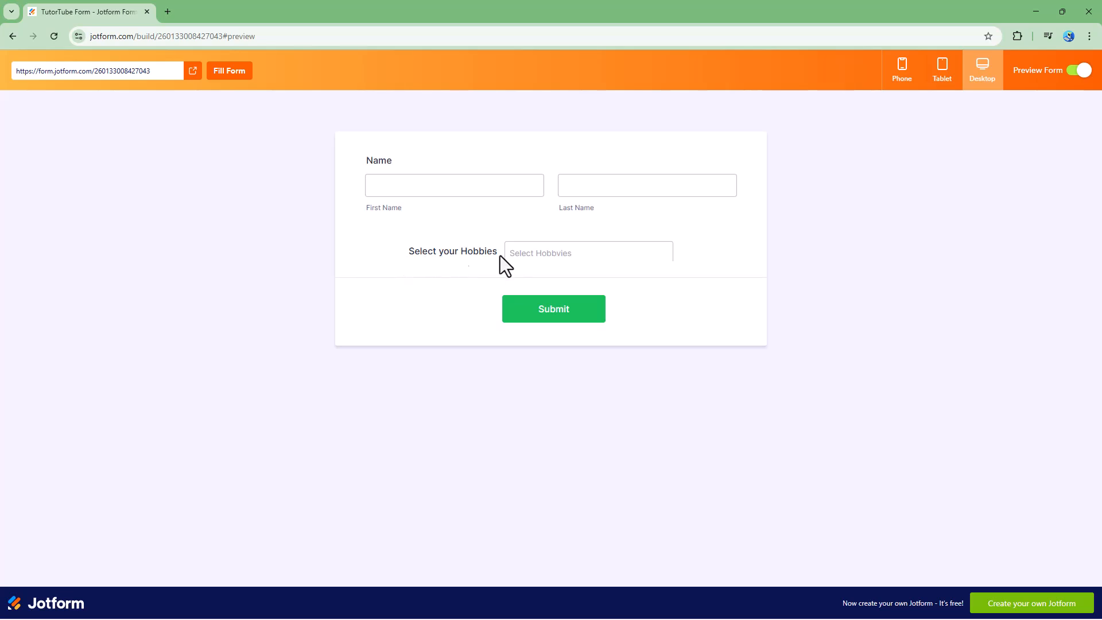
pyautogui.click(526, 254)
pyautogui.click(551, 298)
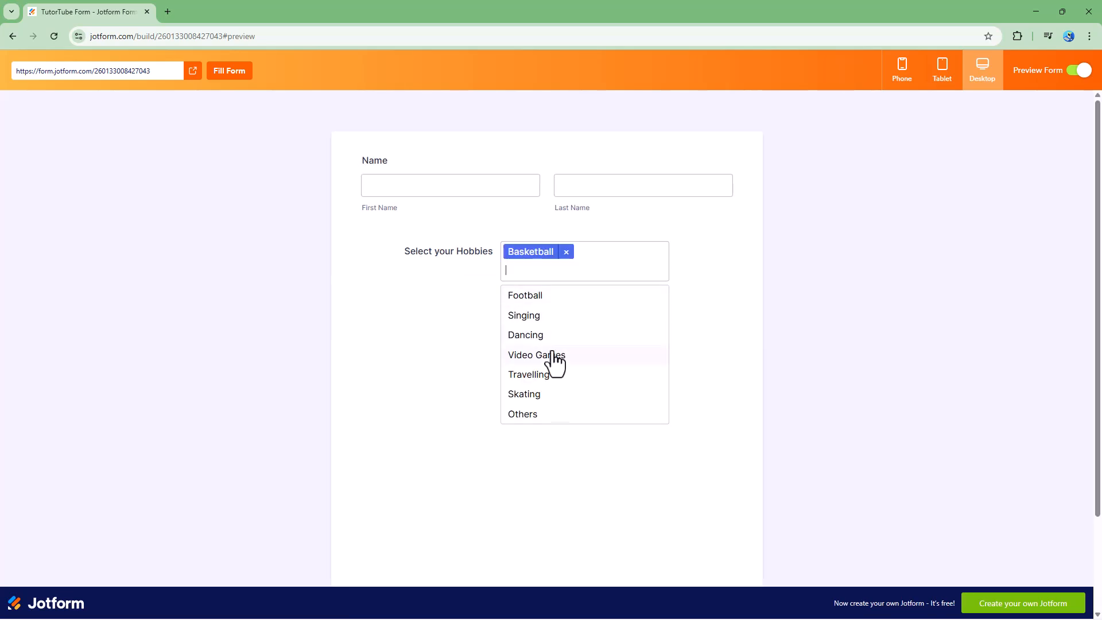
pyautogui.click(551, 354)
pyautogui.click(547, 374)
pyautogui.click(546, 338)
pyautogui.click(548, 352)
pyautogui.click(548, 330)
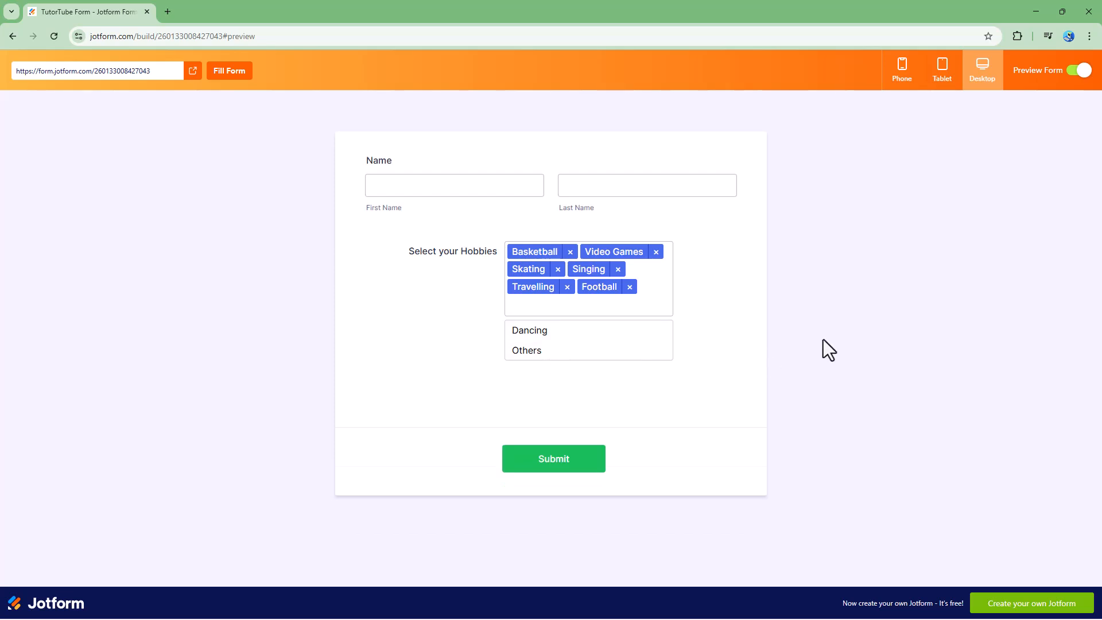
# Remove Singing, Skating and Football from the chosen hobbies, and add Dancing and Singing to the selection
pyautogui.click(617, 269)
pyautogui.click(558, 269)
pyautogui.click(625, 268)
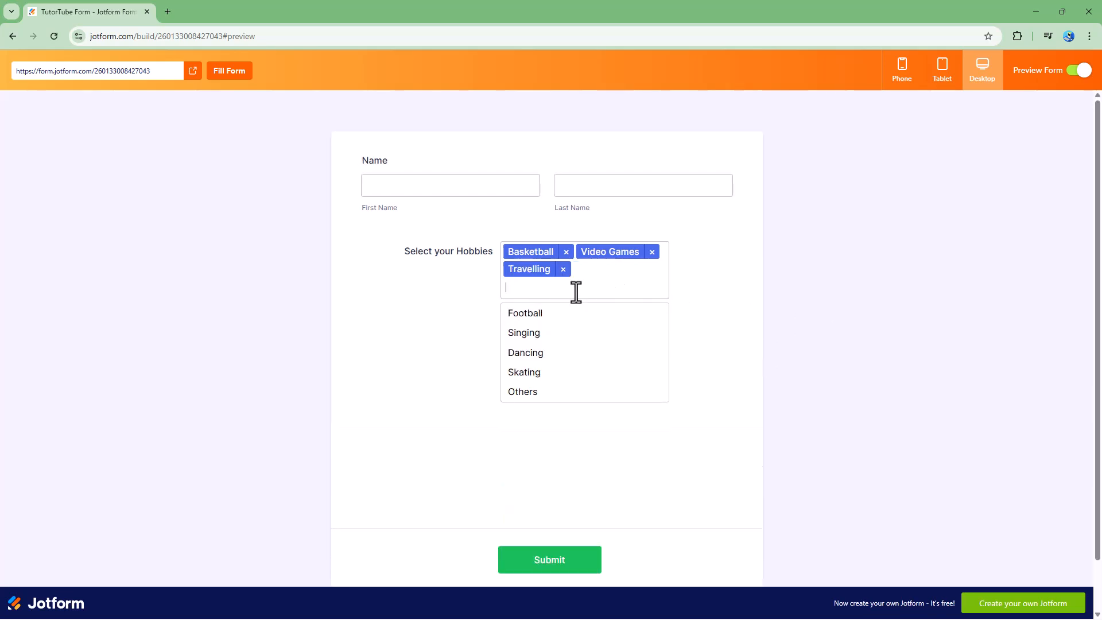
pyautogui.click(546, 352)
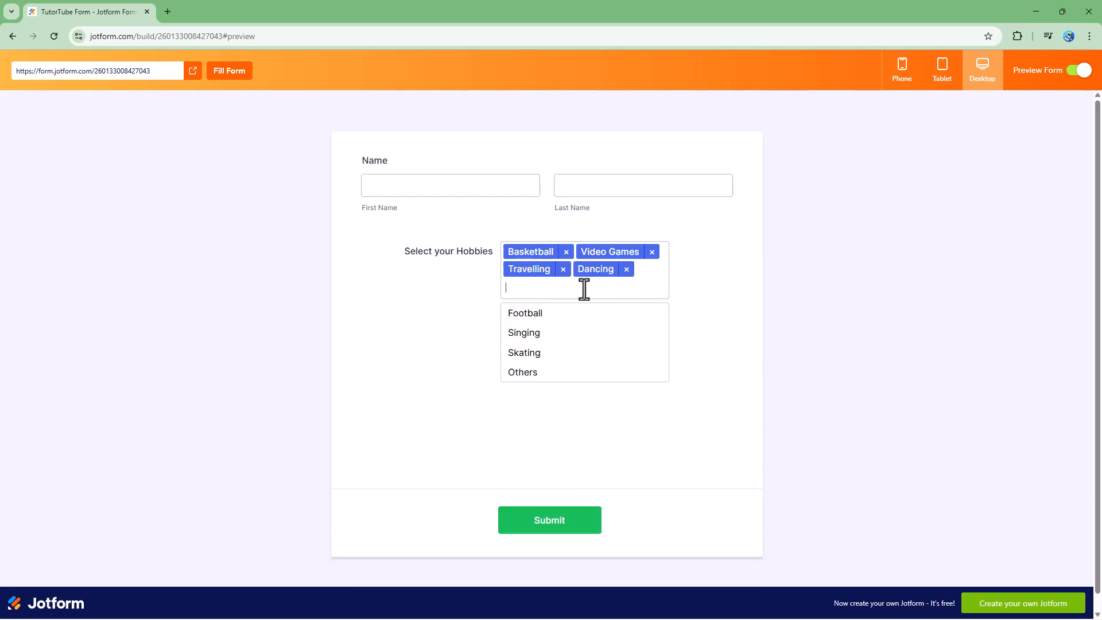
pyautogui.click(545, 336)
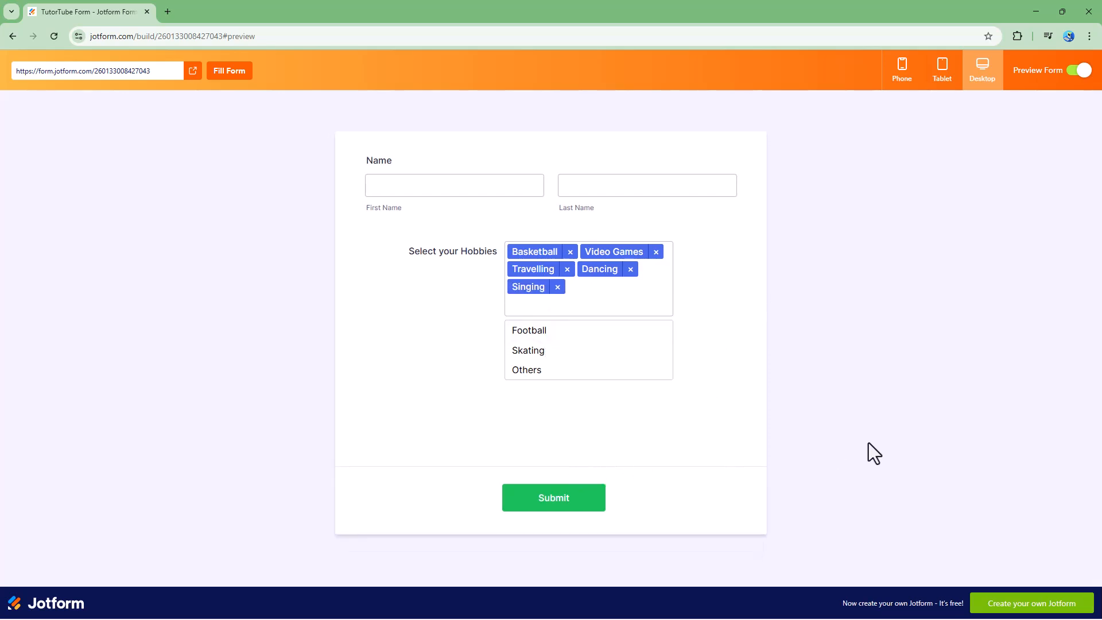